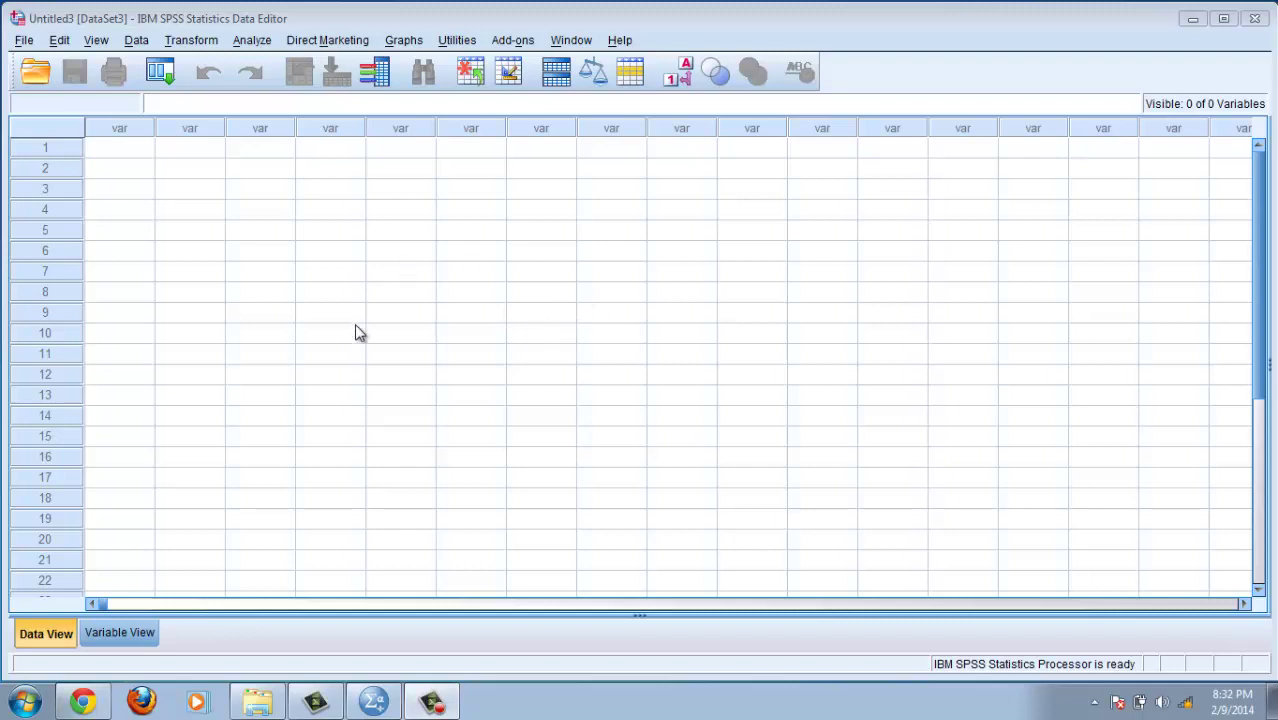
Step: Launch the Database Wizard with a new query from File > Open Database
left_click(27, 41)
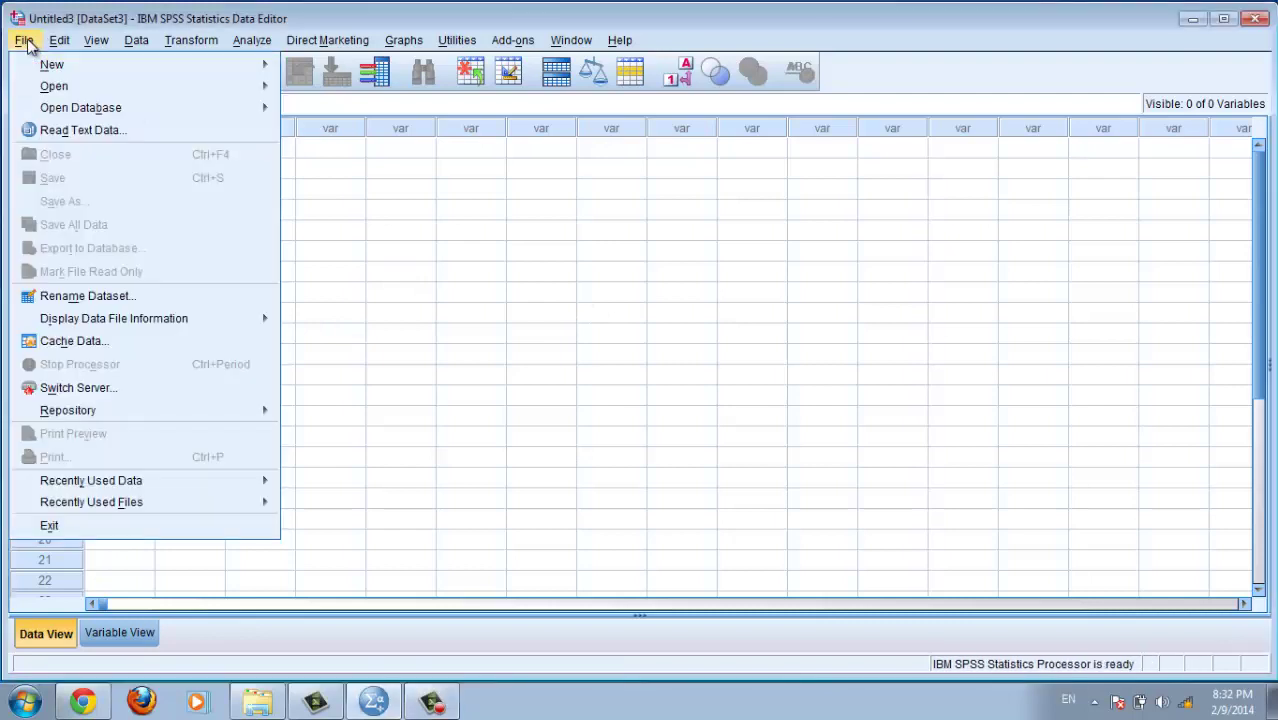
left_click(193, 19)
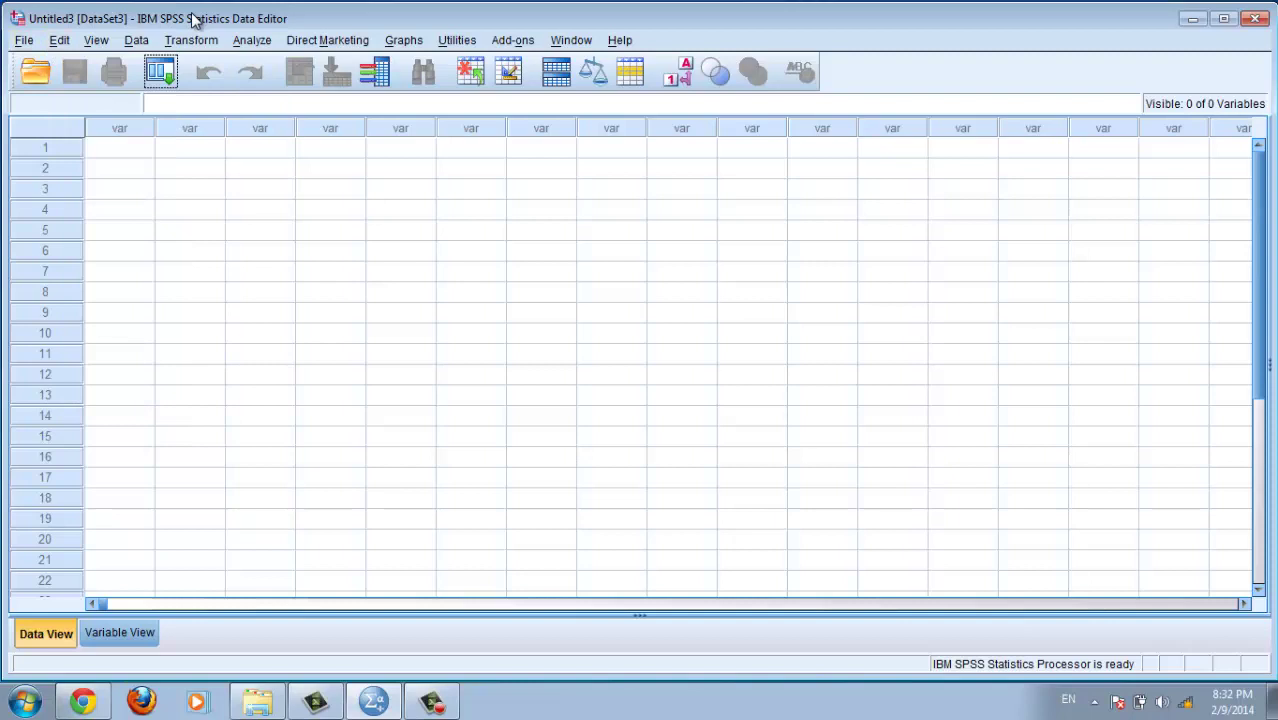
left_click(25, 42)
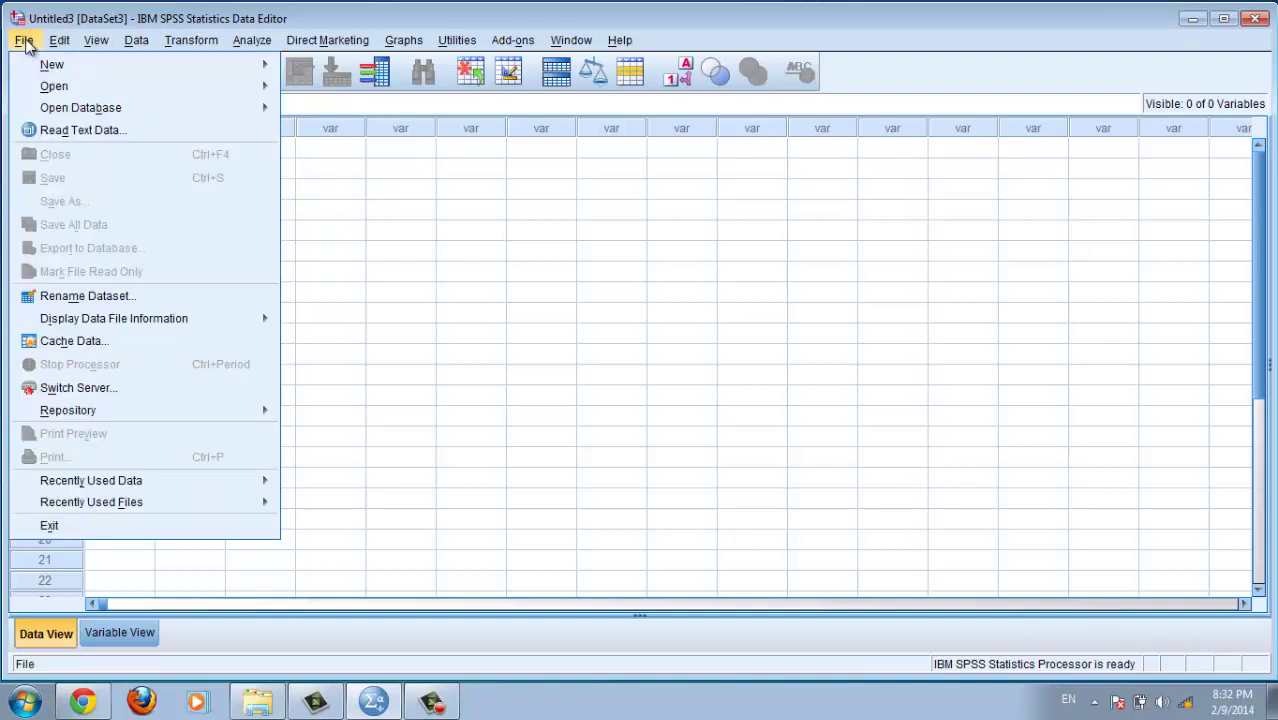
mouse_move(80, 107)
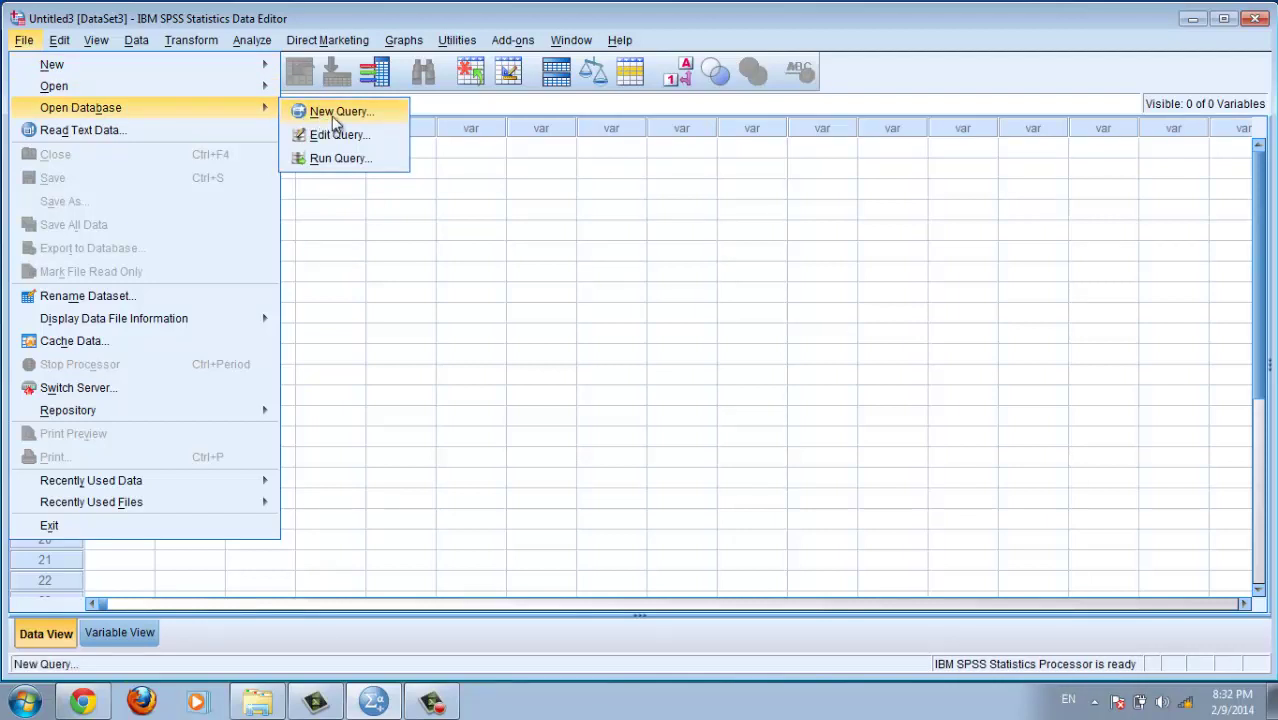
left_click(336, 121)
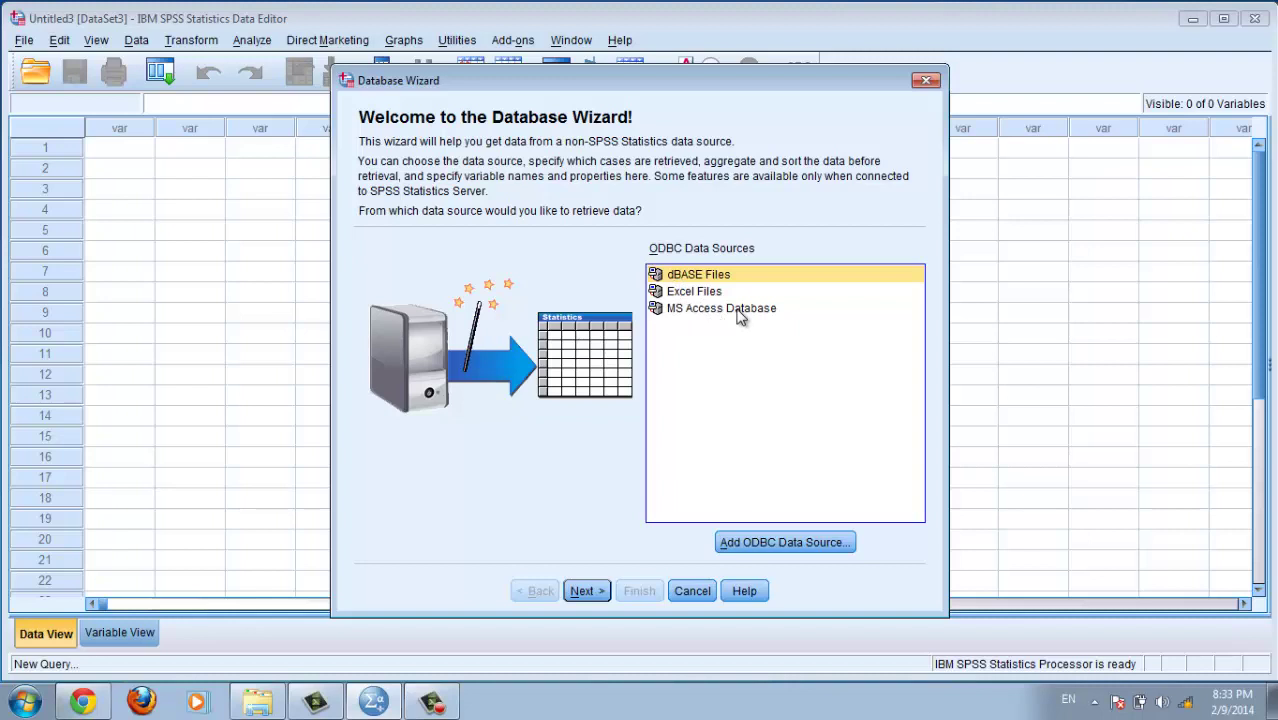
Step: Choose MS Access Database as the data source and point it at Desktop demo.mdb
left_click(710, 318)
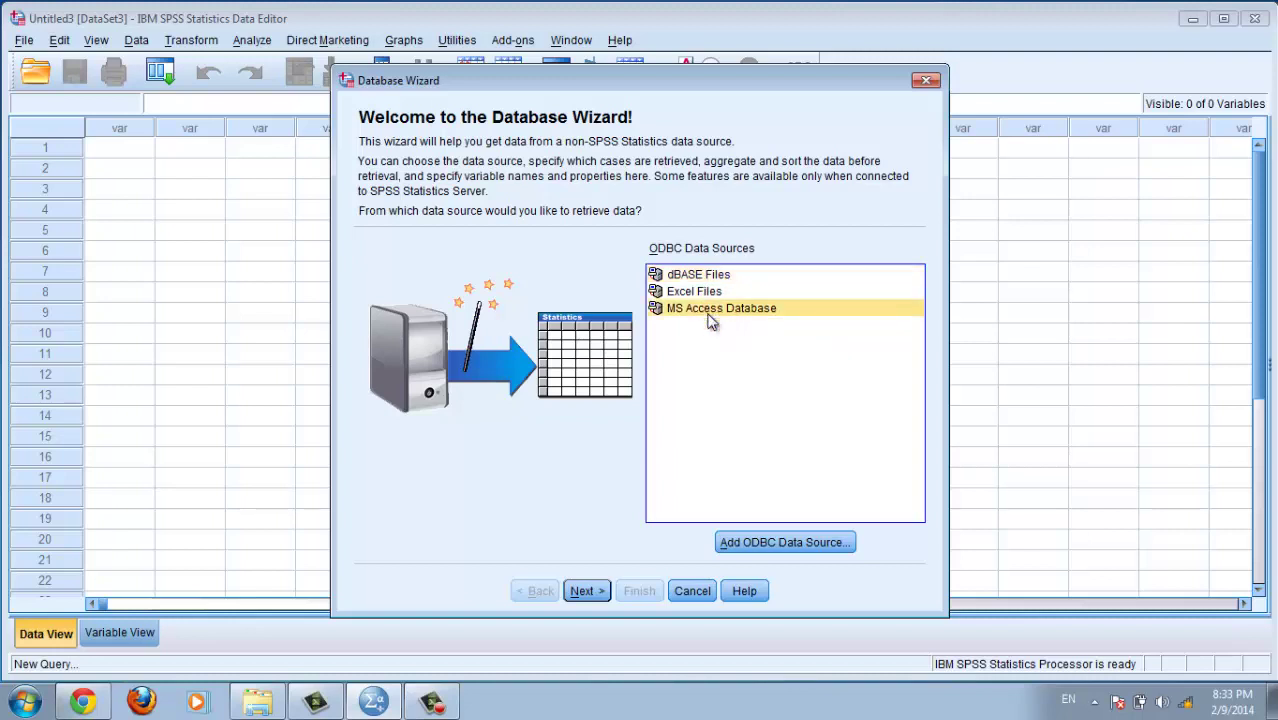
left_click(590, 592)
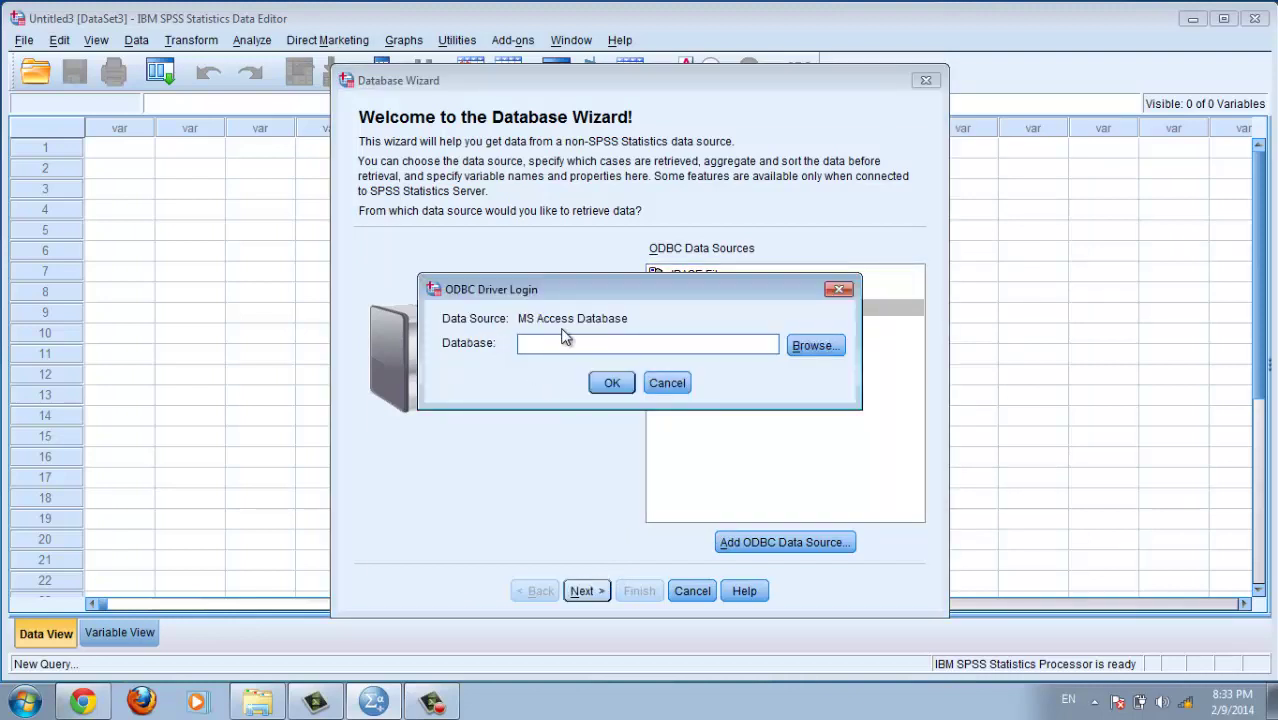
left_click(810, 347)
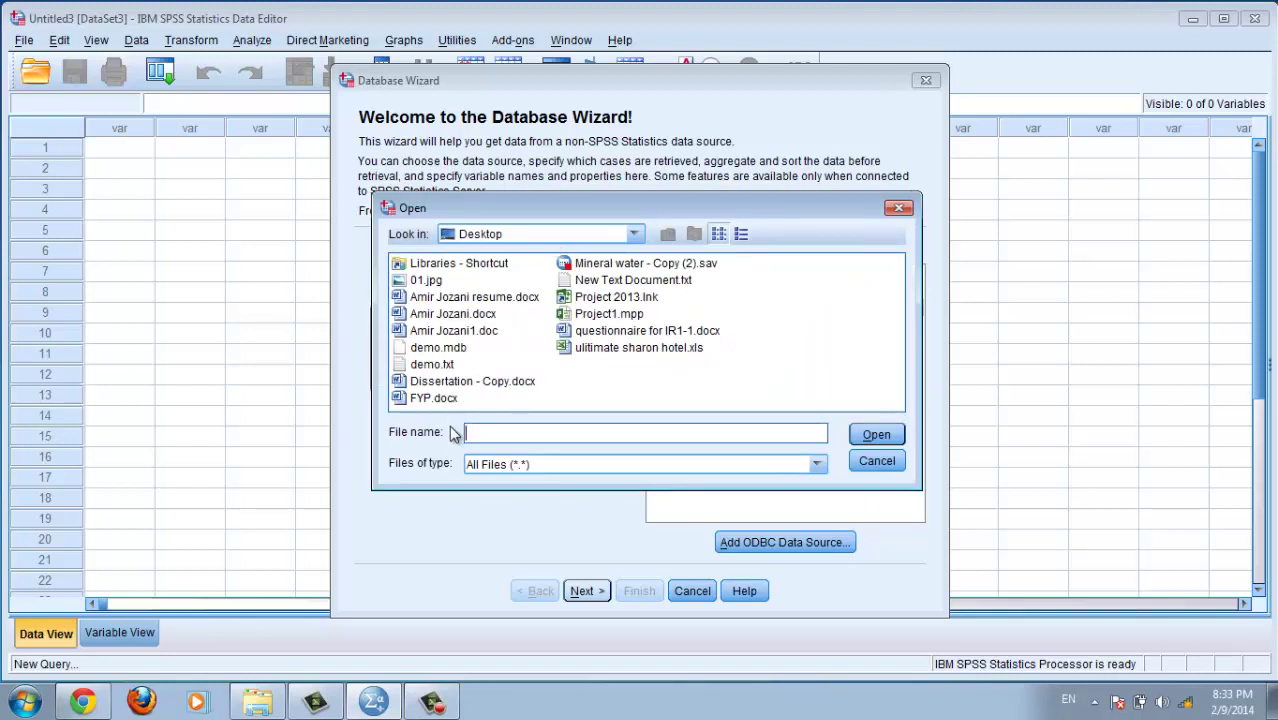
left_click(438, 349)
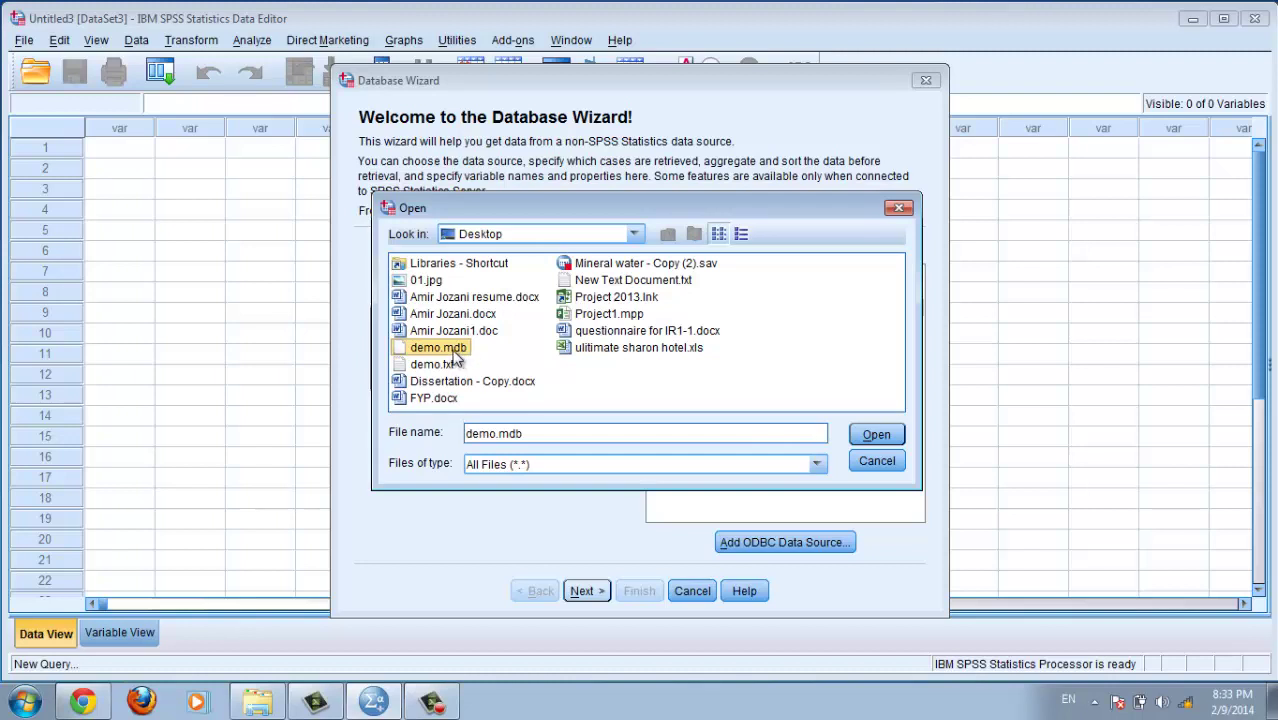
double_click(452, 350)
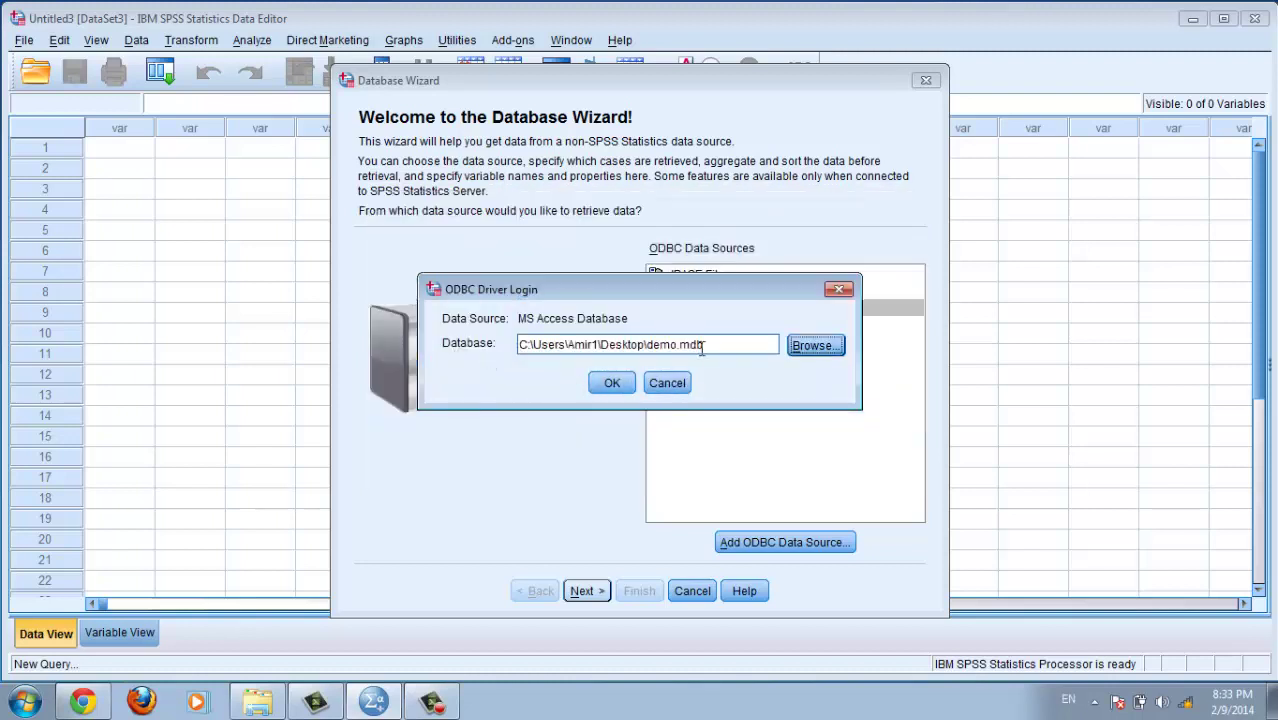
left_click_drag(717, 348, 518, 344)
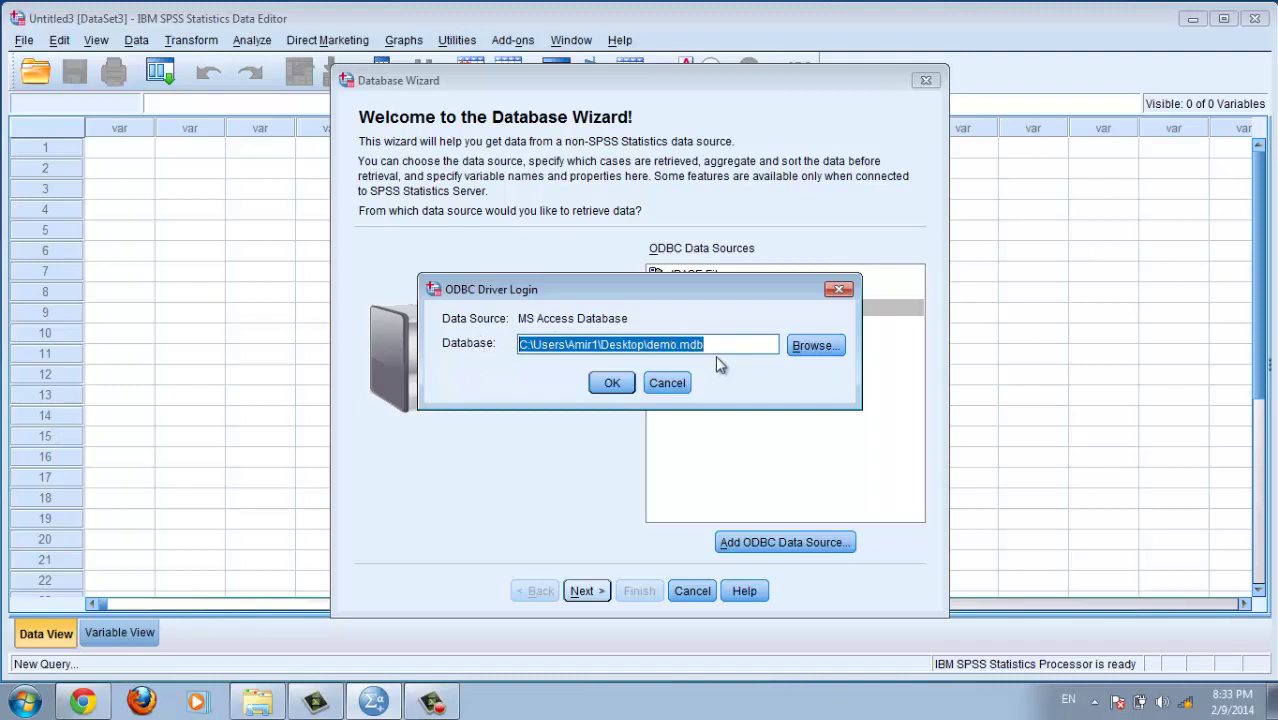
left_click(660, 346)
double_click(562, 344)
Step: Connect to demo.mdb and move all demo table fields into Retrieve Fields
left_click(612, 382)
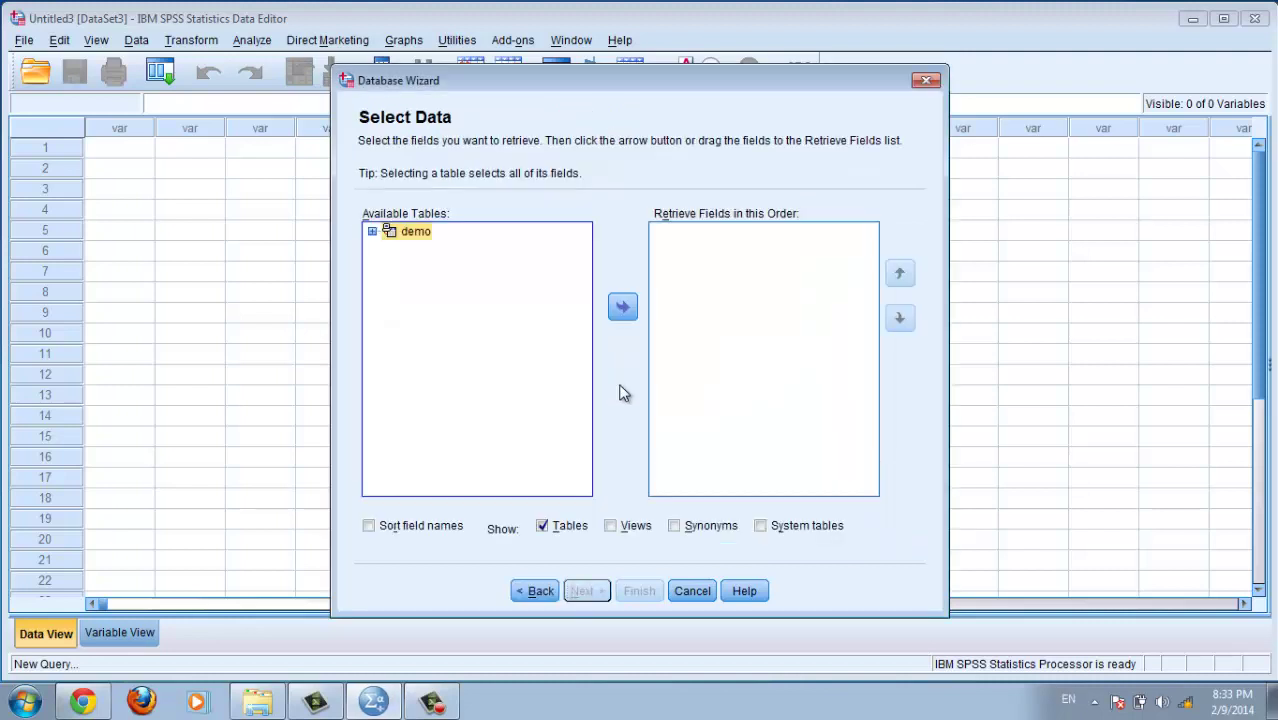
left_click(372, 231)
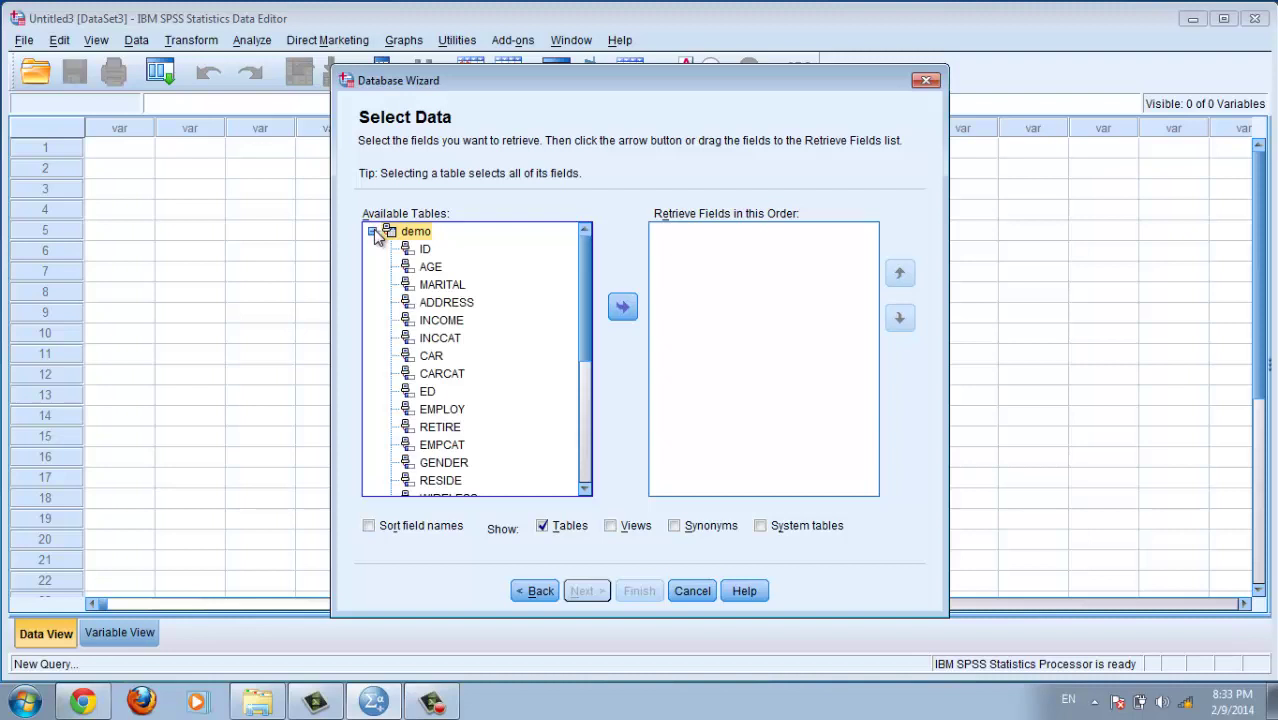
scroll(548, 357, "down", 2)
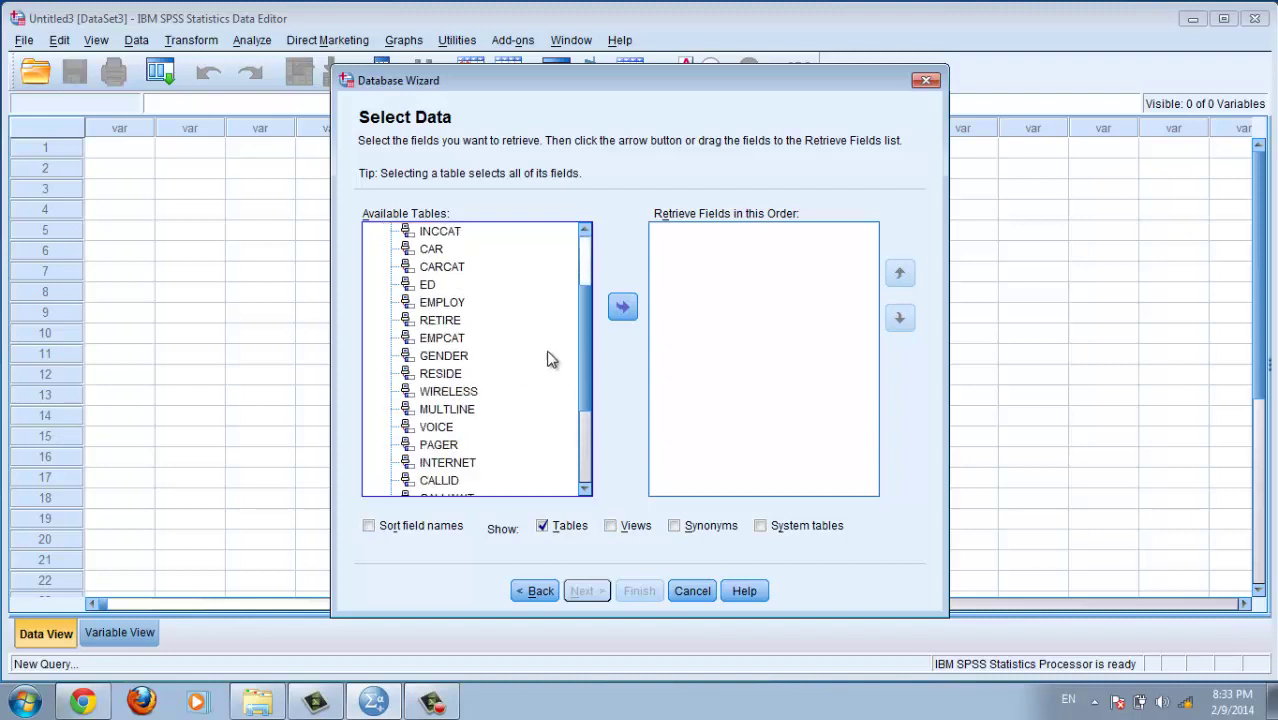
scroll(555, 350, "down", 2)
scroll(560, 350, "up", 4)
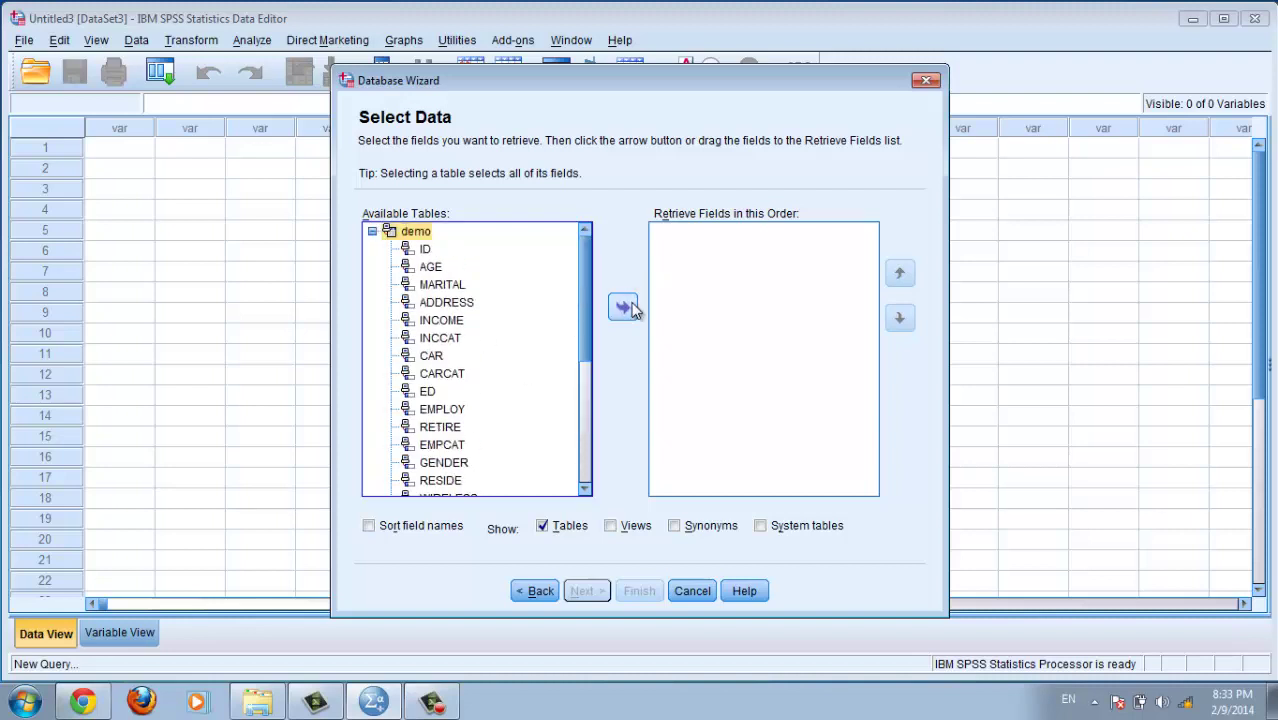
left_click(622, 307)
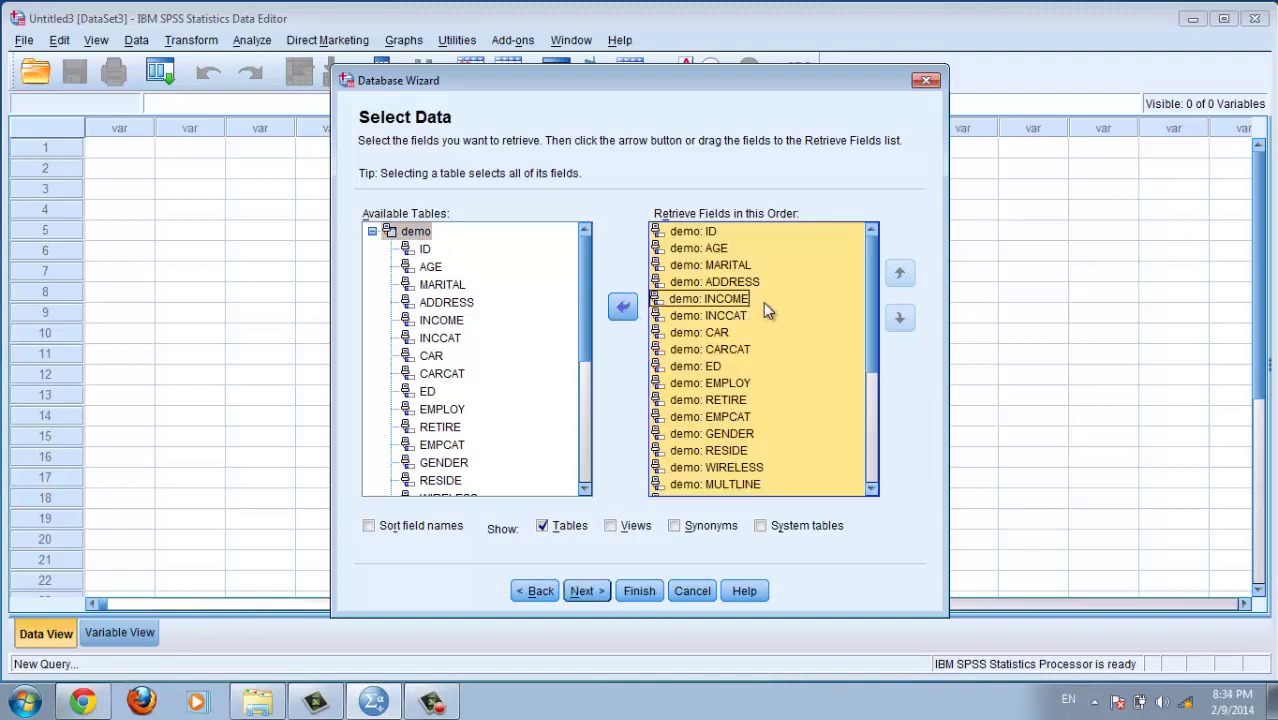
left_click(589, 598)
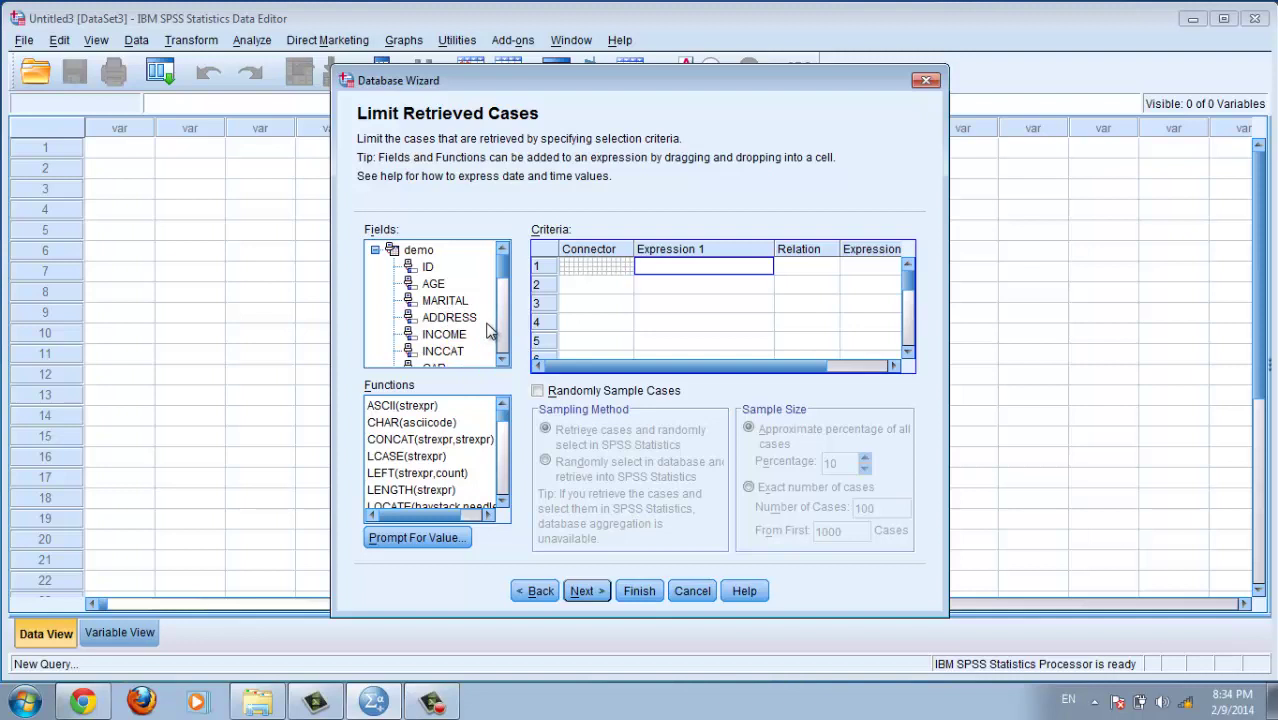
Step: Accept default case limits and variable definitions, then finish loading all 29 variables
left_click(583, 591)
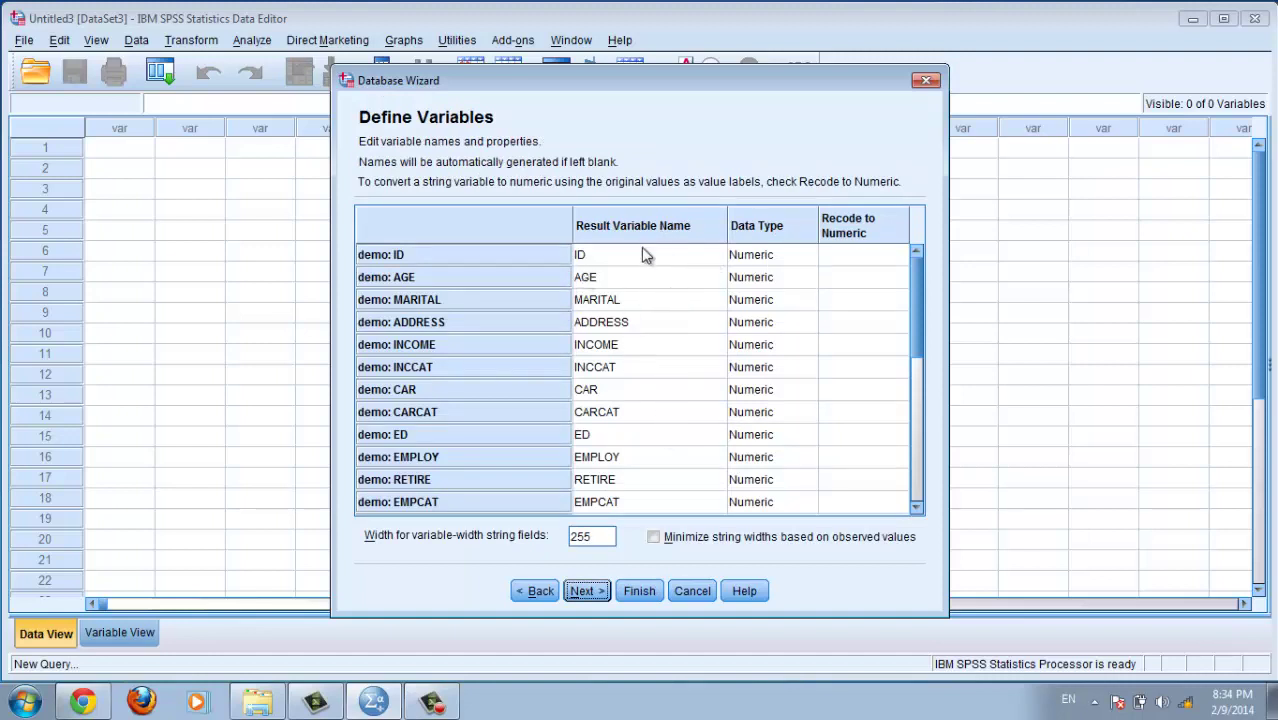
left_click(585, 591)
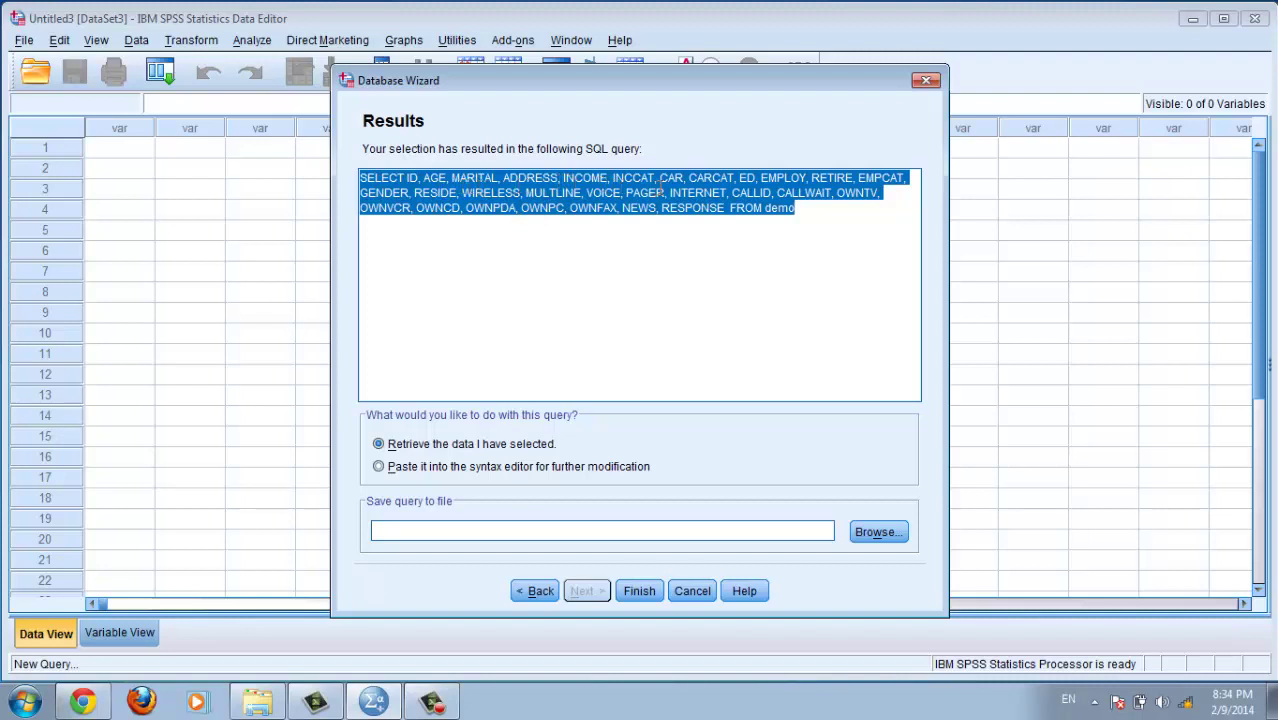
left_click(640, 591)
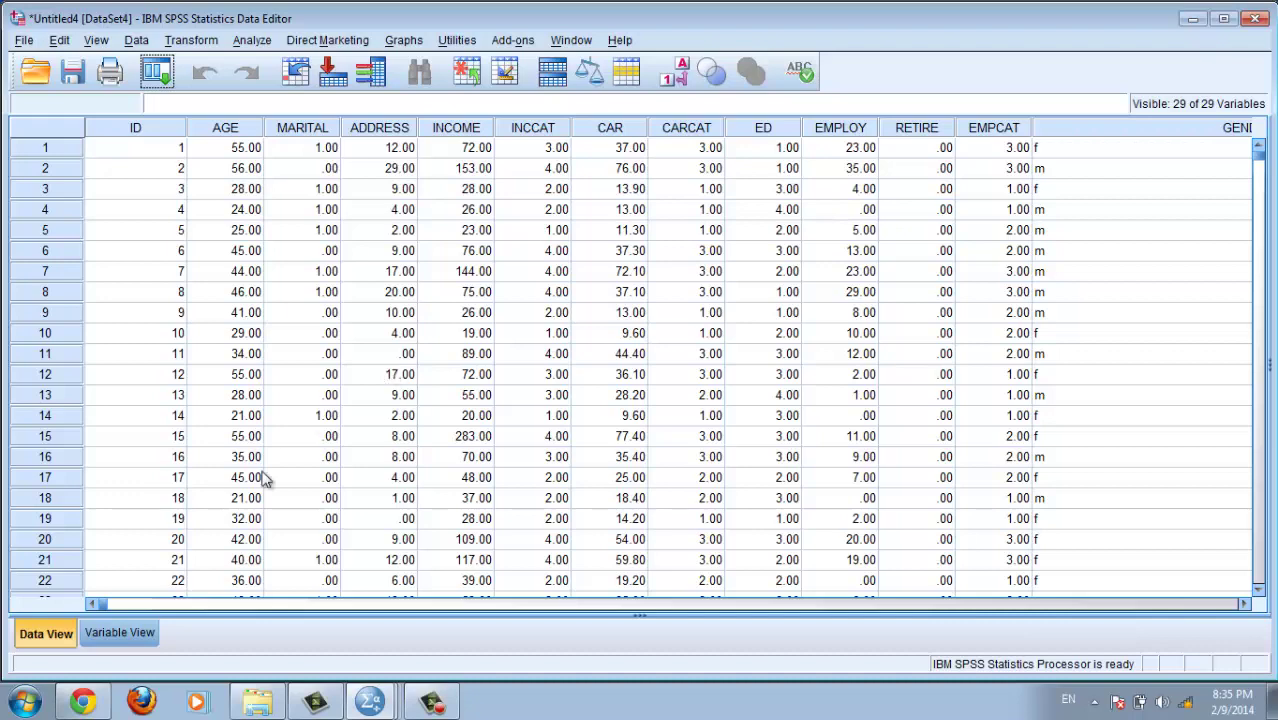
left_click(120, 632)
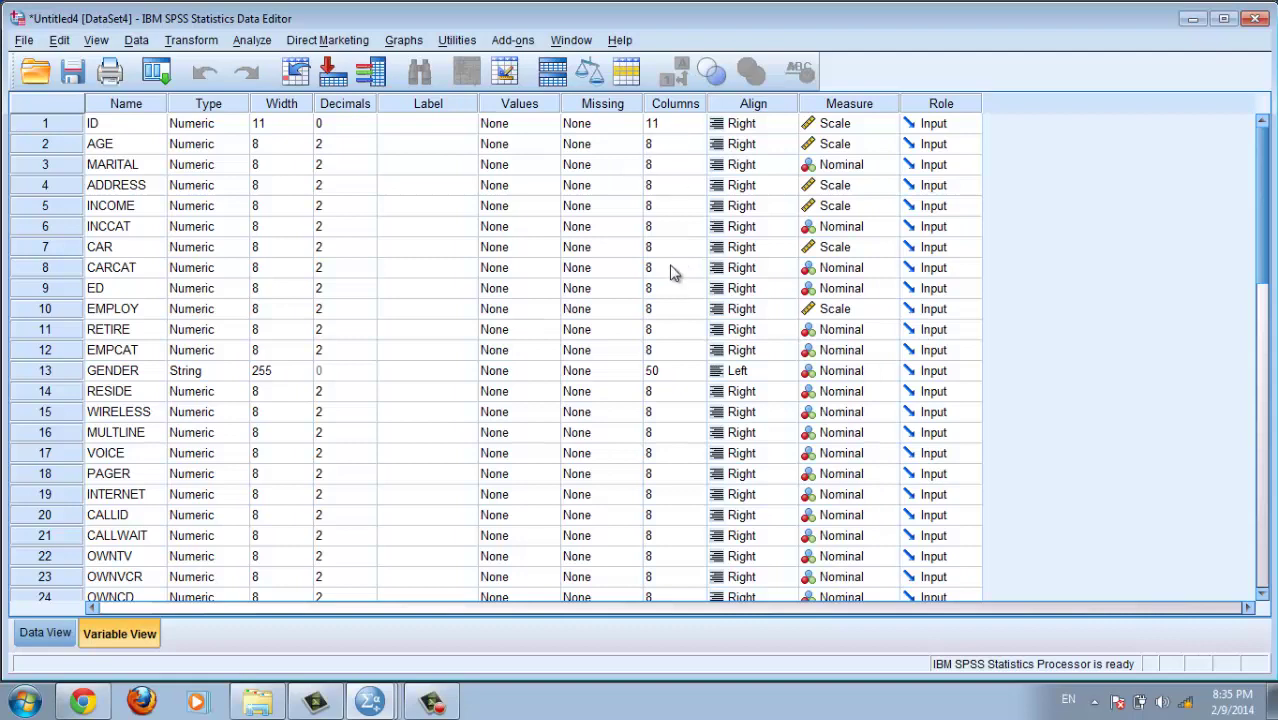
left_click(60, 632)
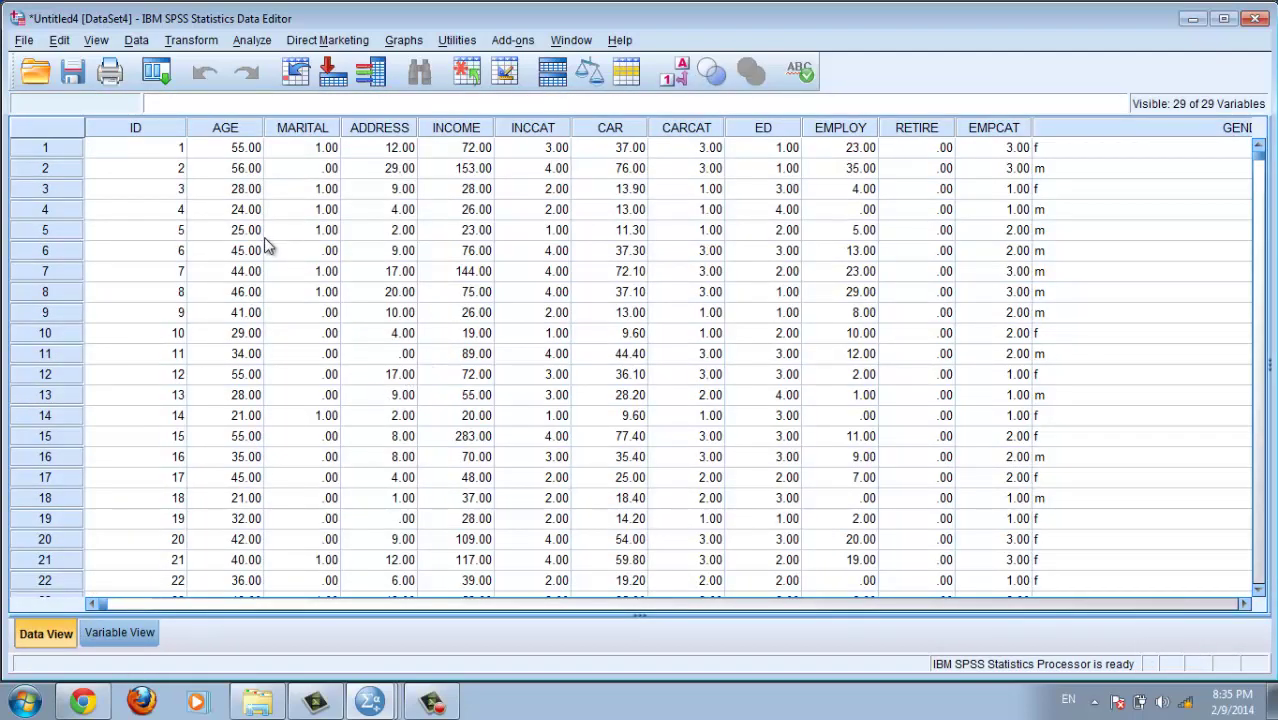
scroll(257, 291, "down", 1)
scroll(257, 291, "down", 1)
scroll(257, 291, "up", 2)
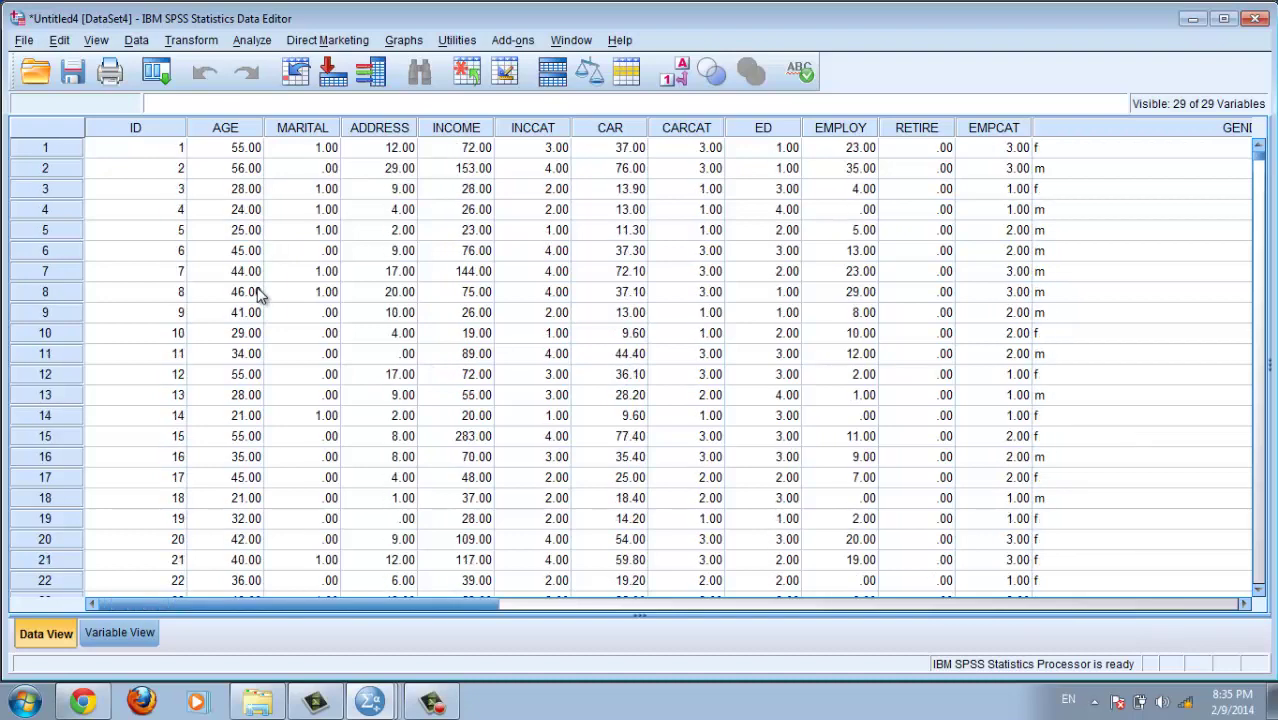